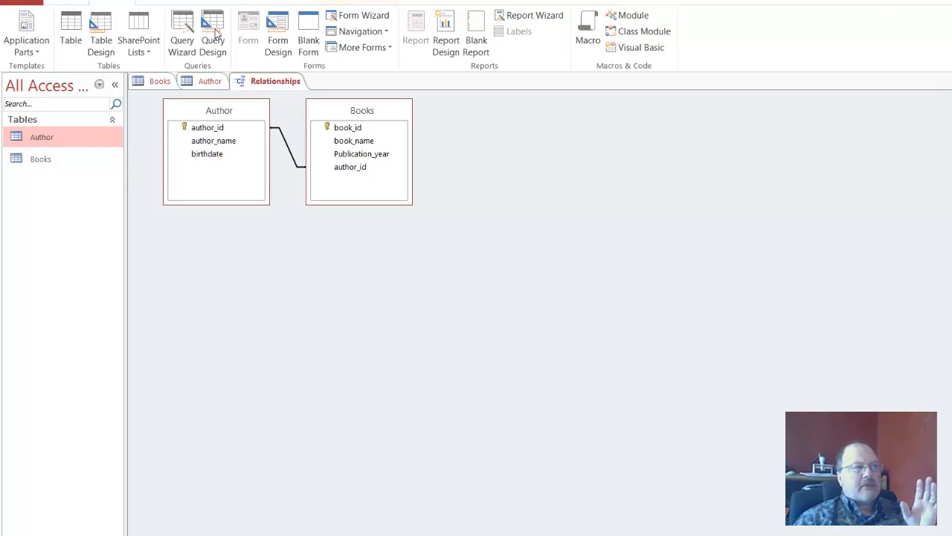
# Step: Create a new query in design view and add the Author and Books tables to it
pyautogui.click(214, 33)
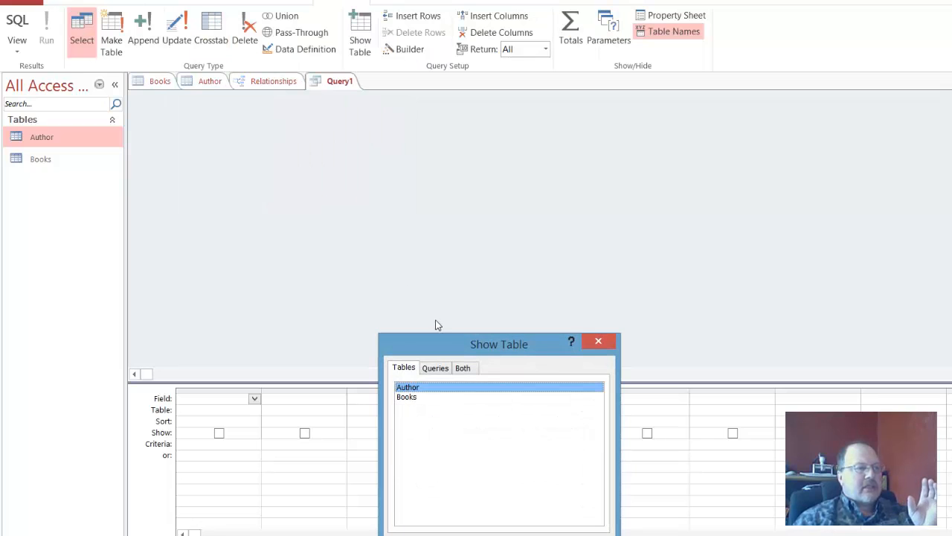
pyautogui.moveTo(440, 337); pyautogui.dragTo(587, 125)
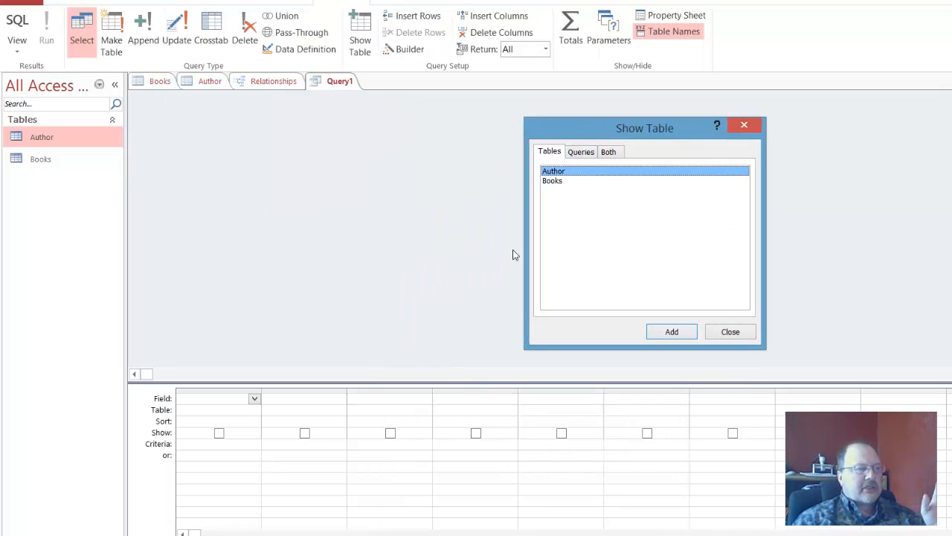
pyautogui.keyDown('shift'); pyautogui.click(560, 181); pyautogui.keyUp('shift')
pyautogui.click(667, 334)
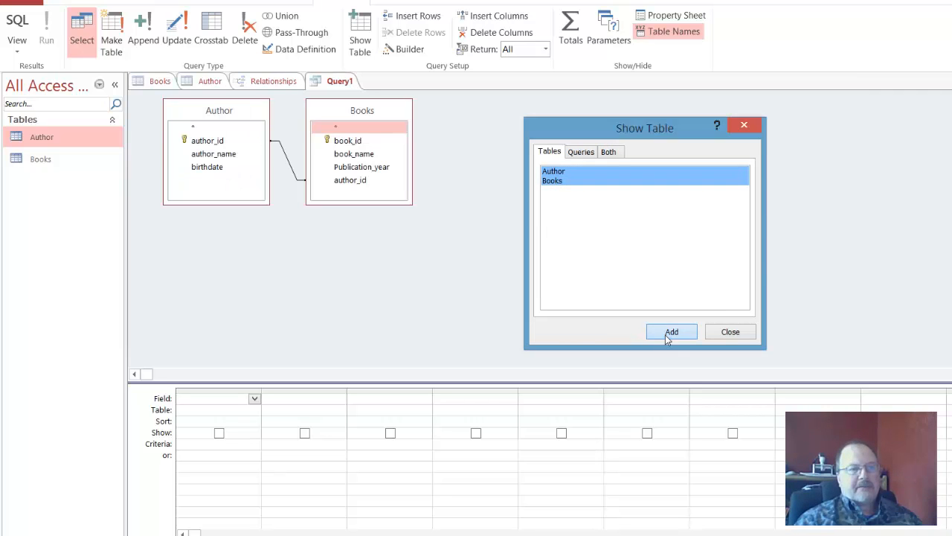
pyautogui.click(730, 332)
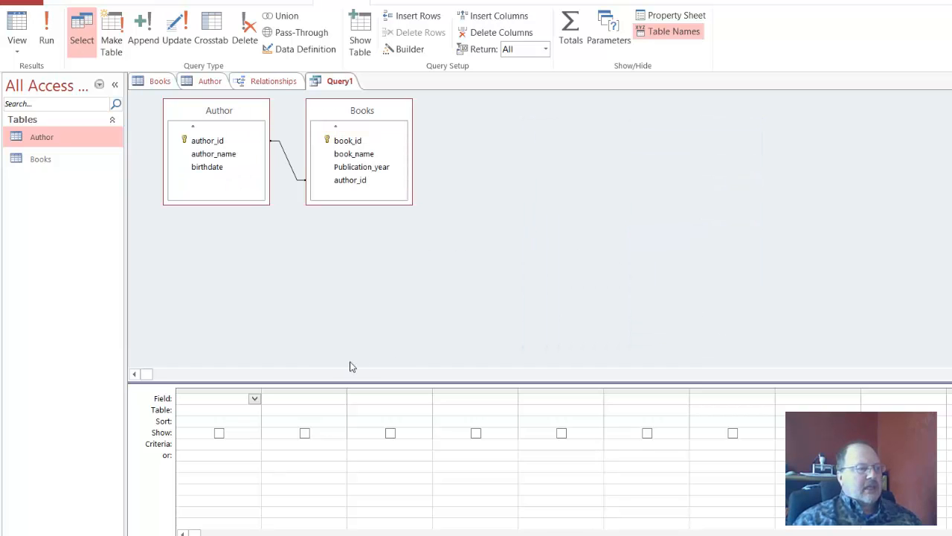
# Step: Add author_name from Author and book_name from Books as the query's fields and run the query
pyautogui.click(254, 400)
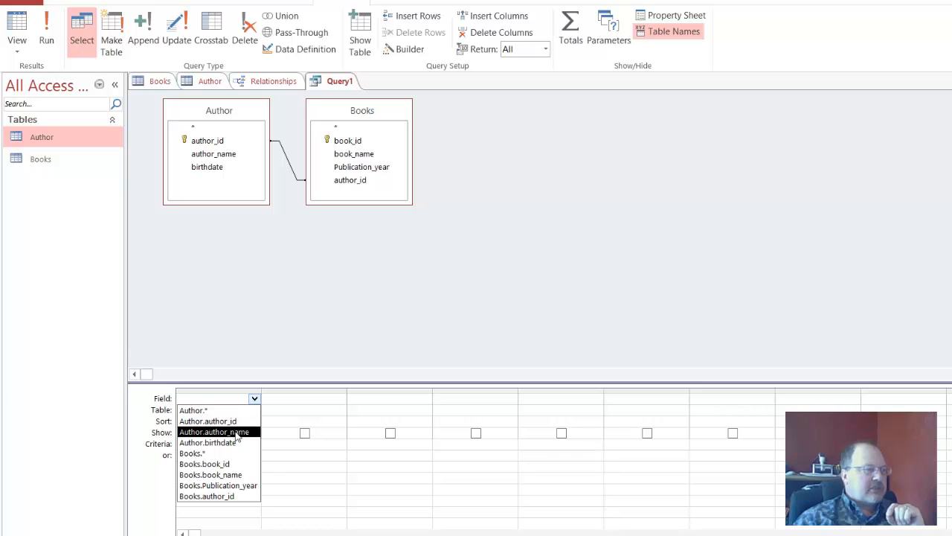
pyautogui.click(237, 433)
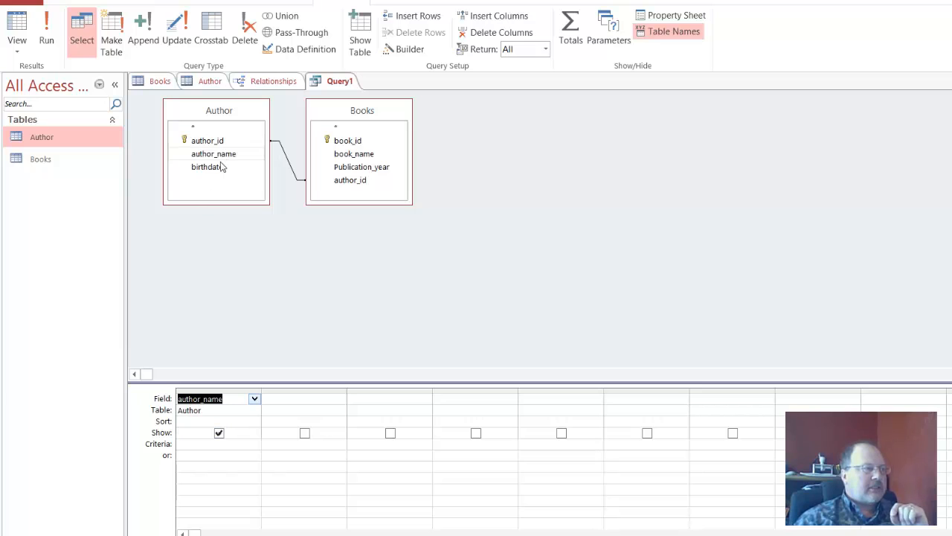
pyautogui.click(324, 404)
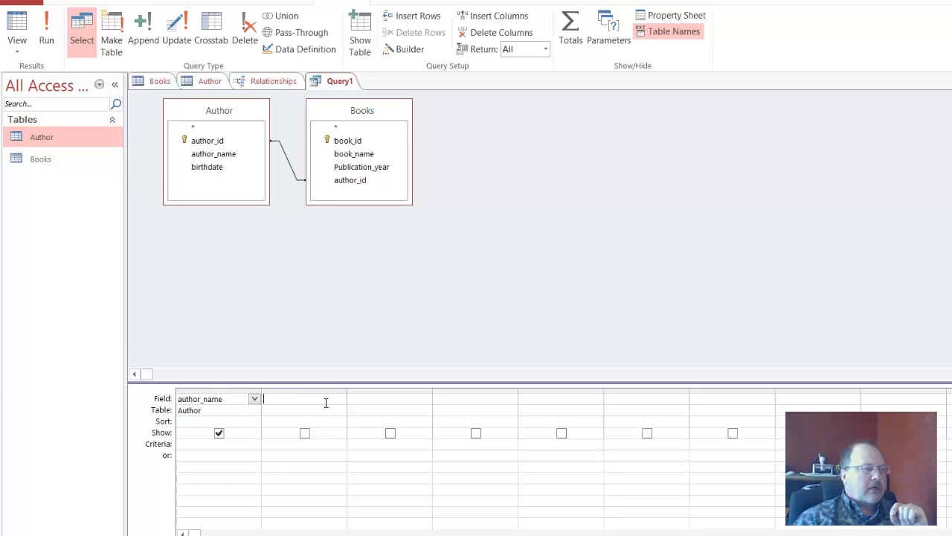
pyautogui.click(340, 400)
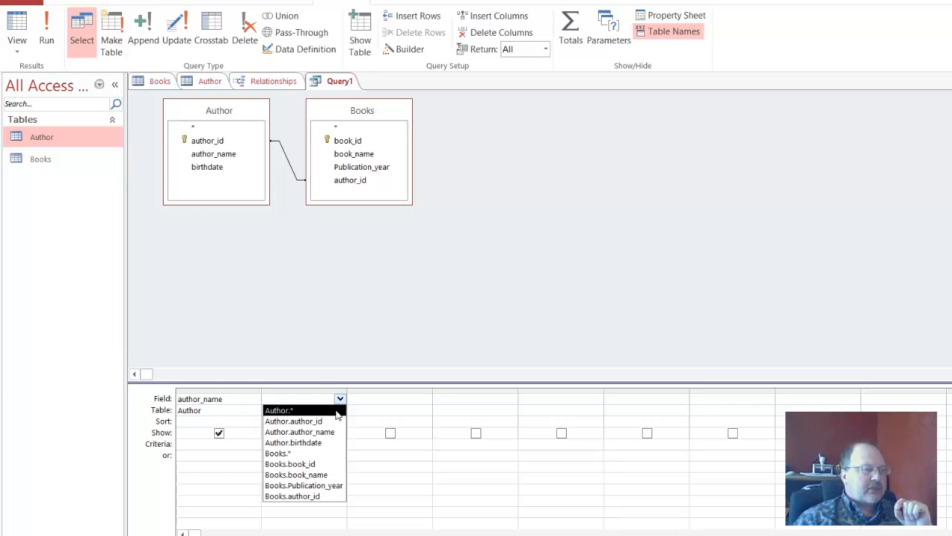
pyautogui.click(325, 473)
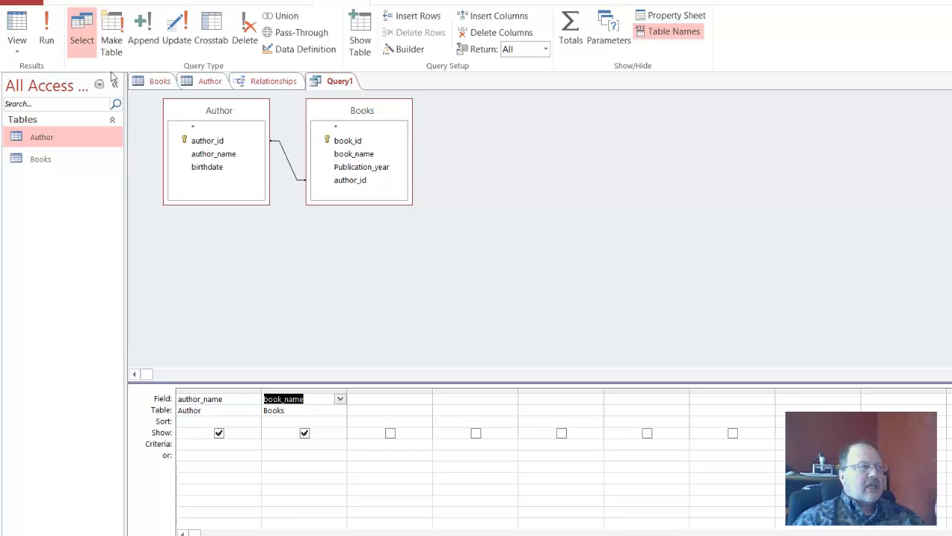
pyautogui.click(47, 37)
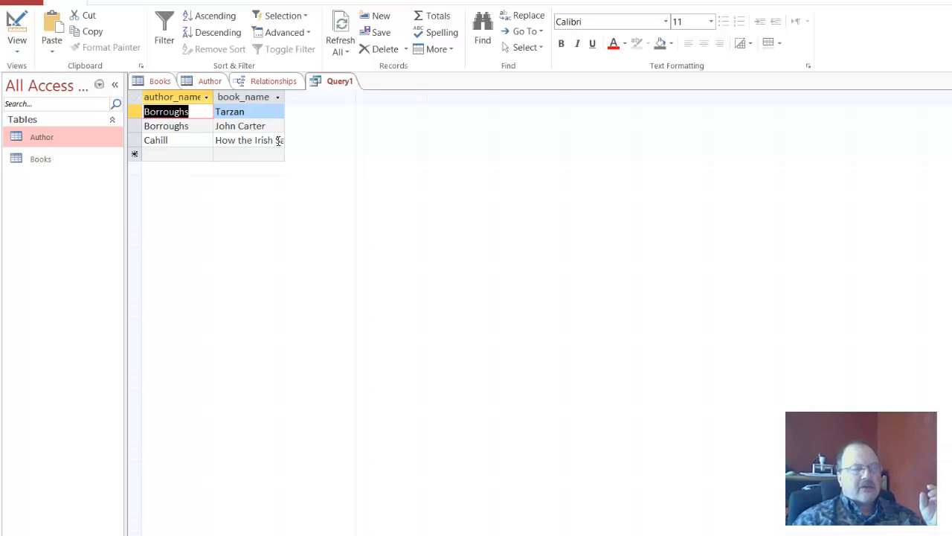
# Step: Save the query as "Query 1 - books and authors"
pyautogui.rightClick(340, 82)
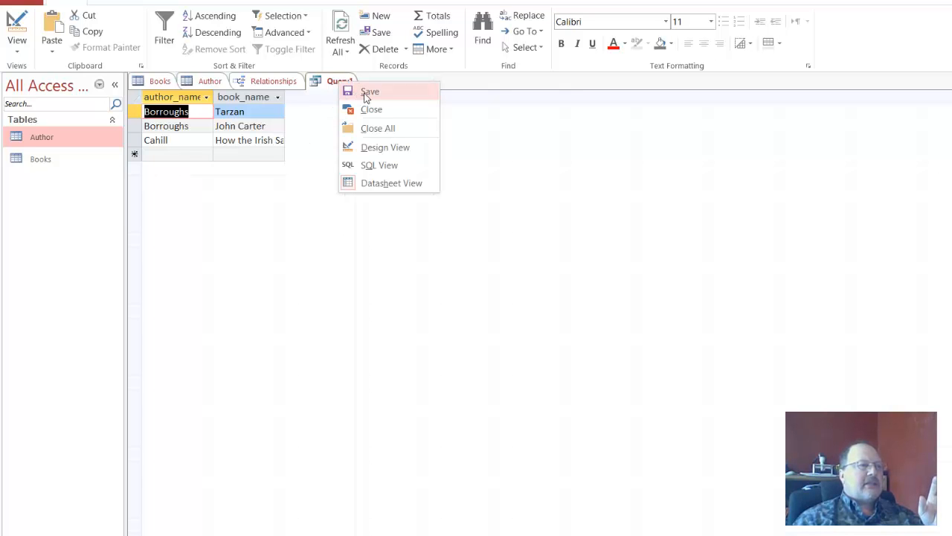
pyautogui.click(366, 92)
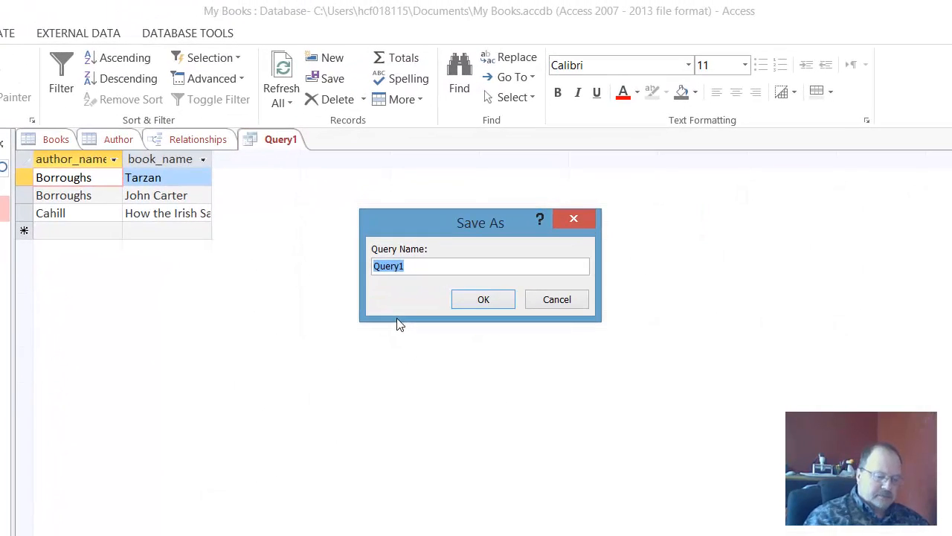
pyautogui.press('BackSpace')
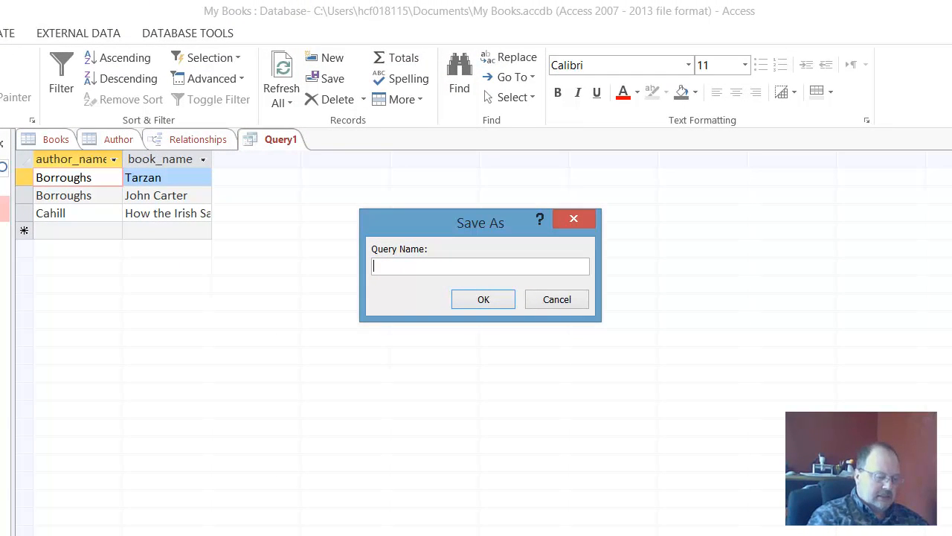
pyautogui.write('q')
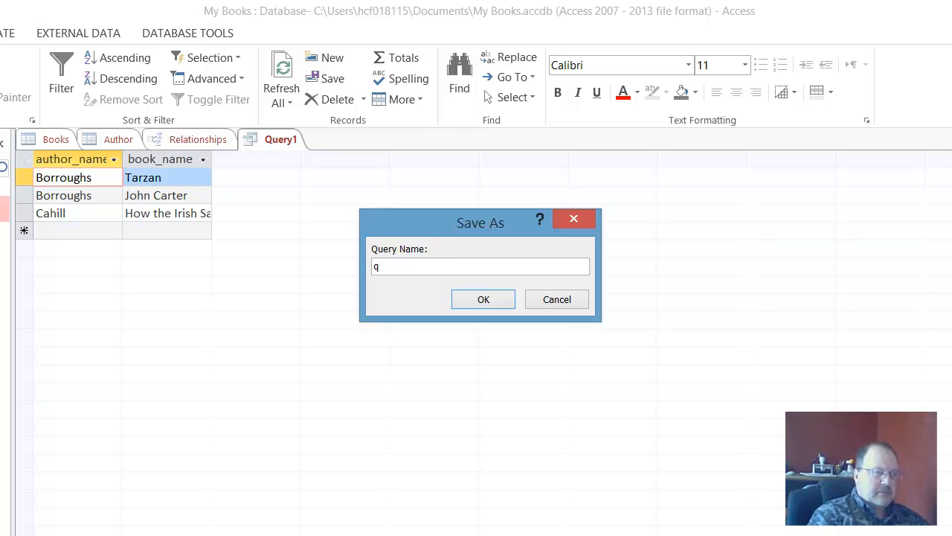
pyautogui.press('BackSpace')
pyautogui.write('Query ')
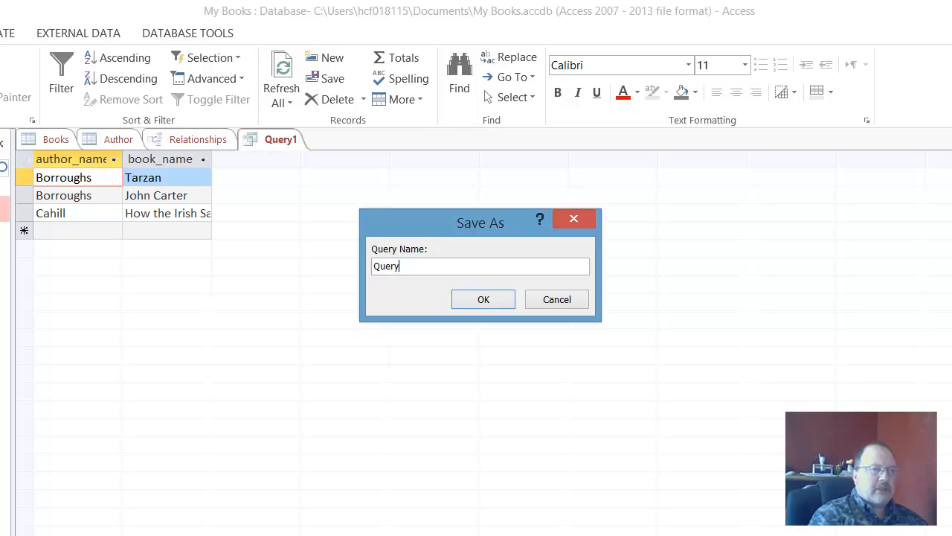
pyautogui.write('1')
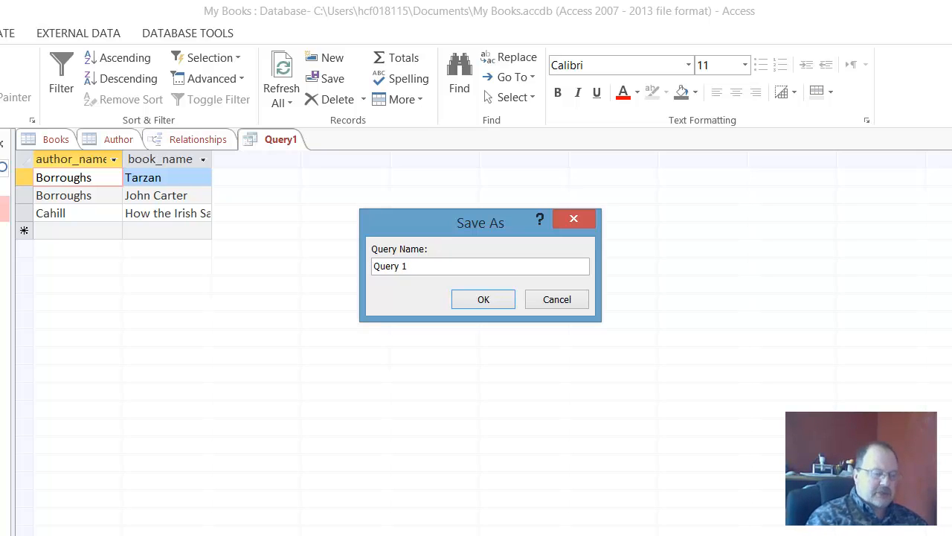
pyautogui.write(' - ')
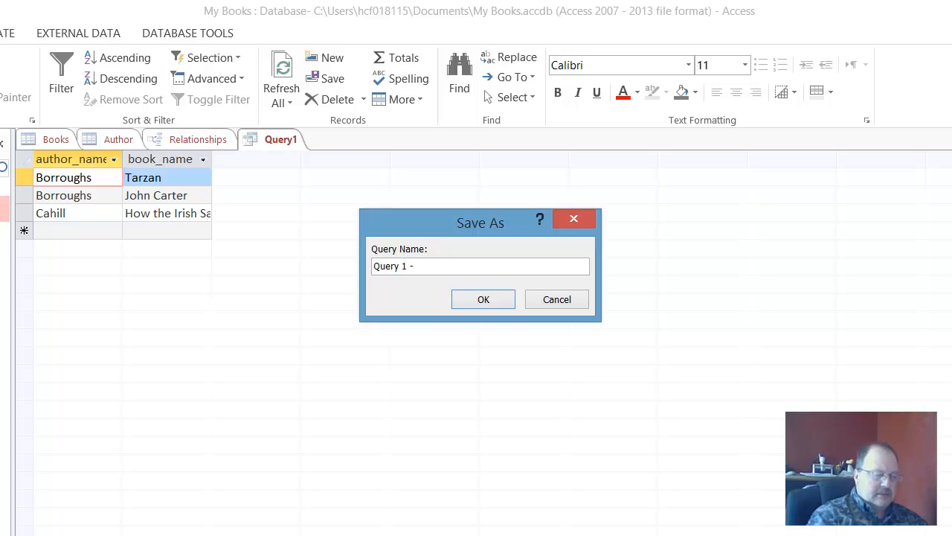
pyautogui.write('books and au')
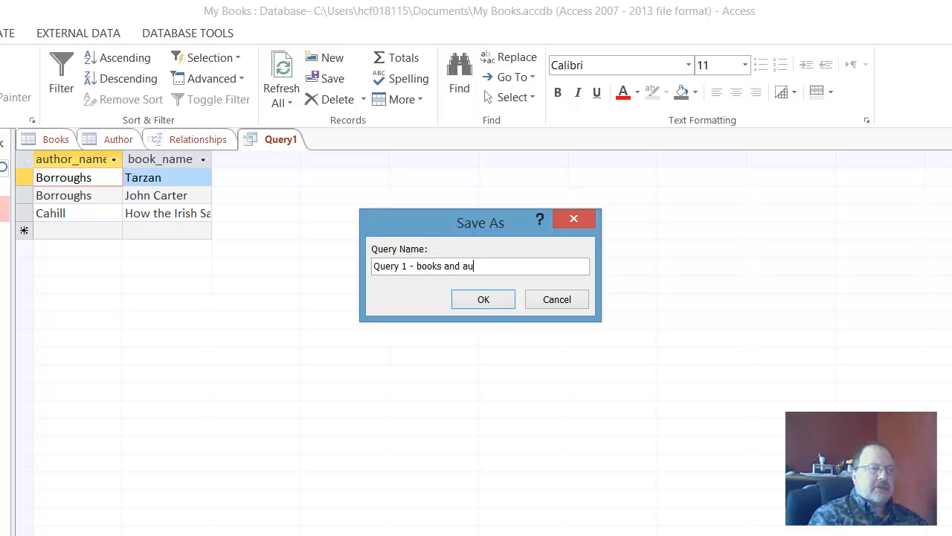
pyautogui.write('thors')
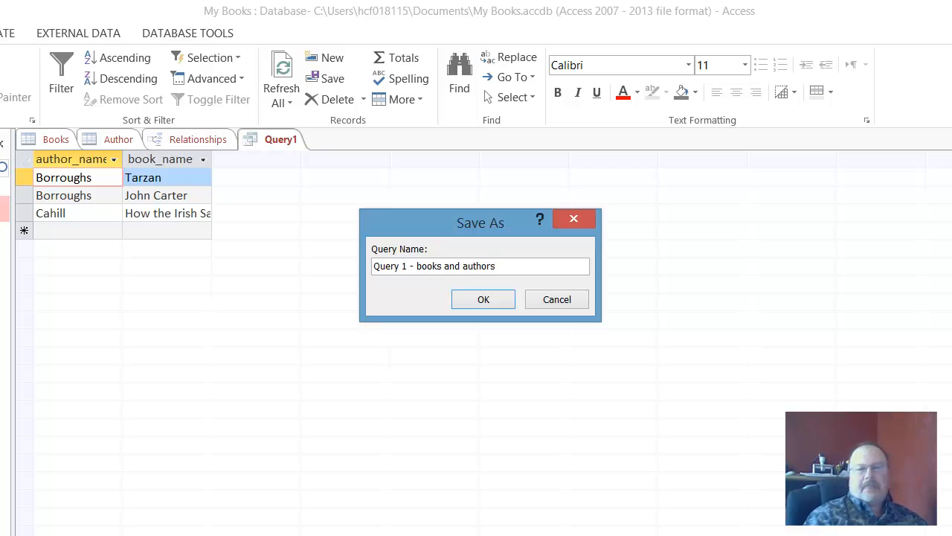
pyautogui.click(484, 299)
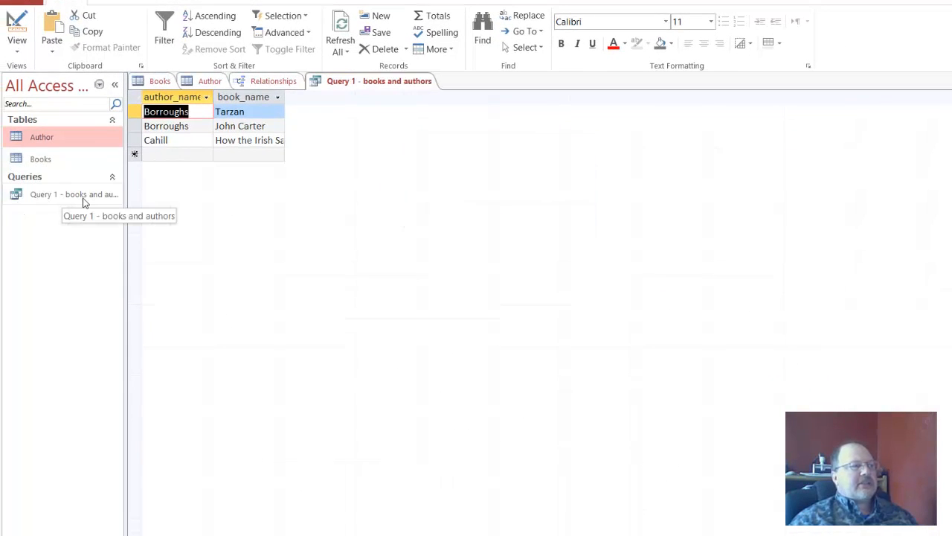
# Step: Create a second query in design view containing both the Author and Books tables
pyautogui.click(113, 2)
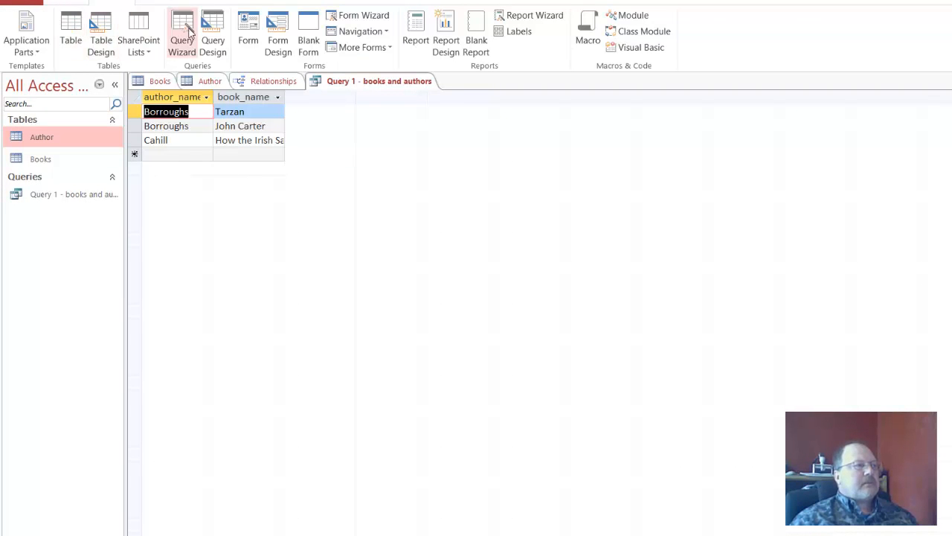
pyautogui.click(213, 37)
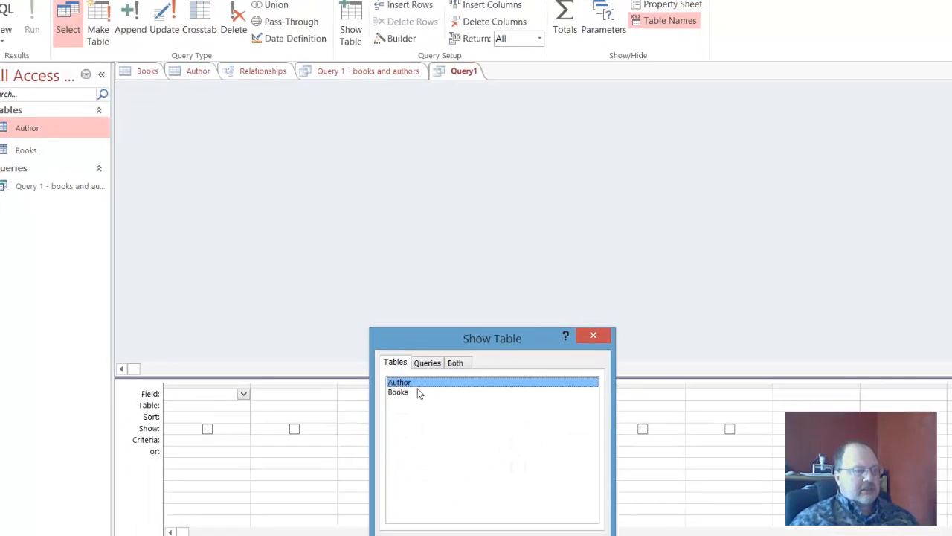
pyautogui.keyDown('shift'); pyautogui.click(413, 393); pyautogui.keyUp('shift')
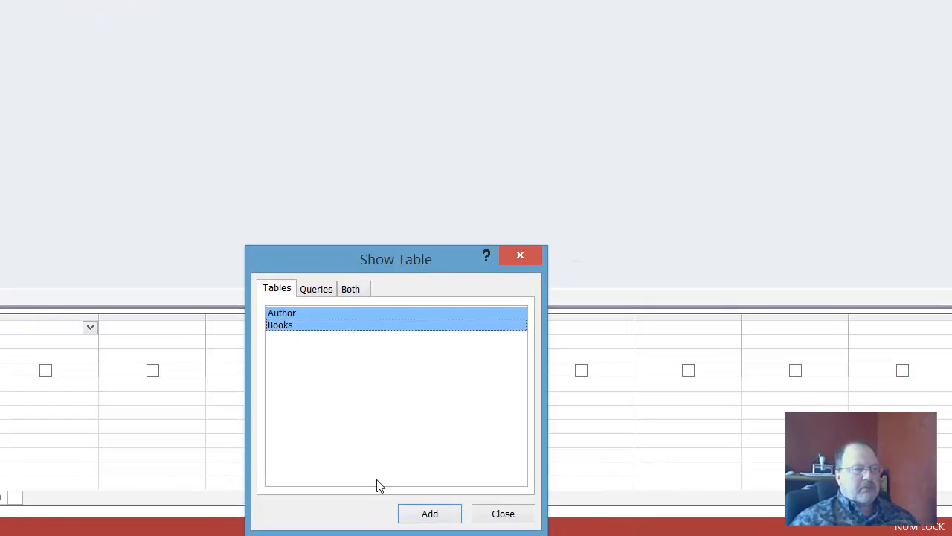
pyautogui.click(436, 516)
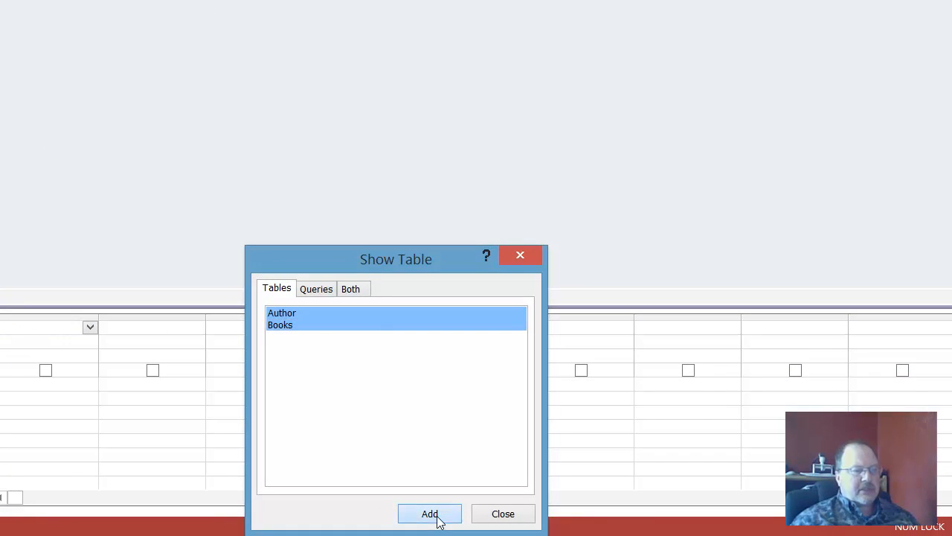
pyautogui.click(519, 256)
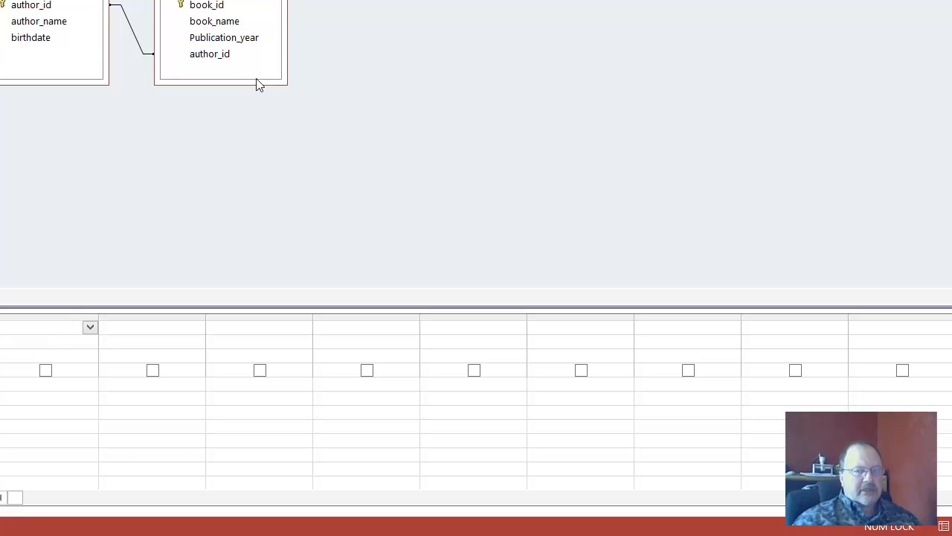
# Step: Add the author_name field from Author to the first query column with the criterion "Borroughs"
pyautogui.click(90, 329)
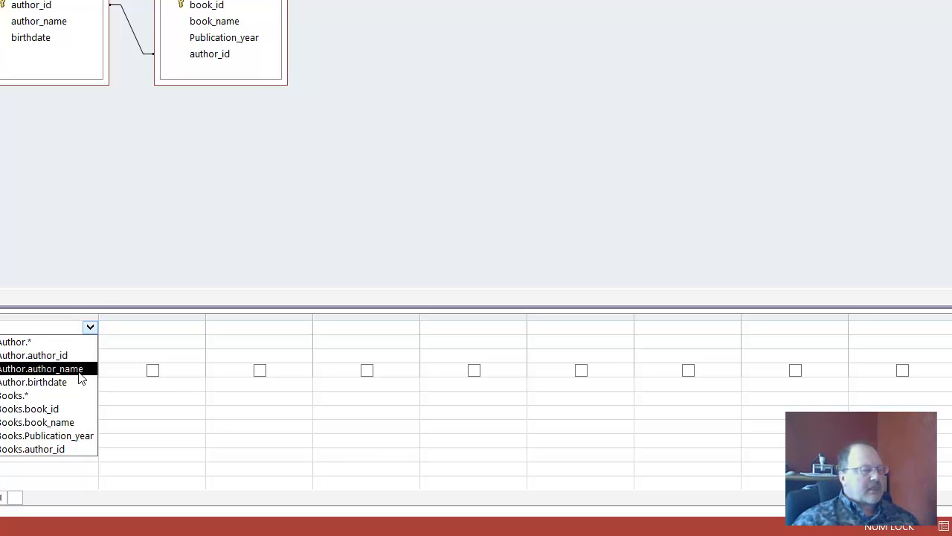
pyautogui.click(79, 372)
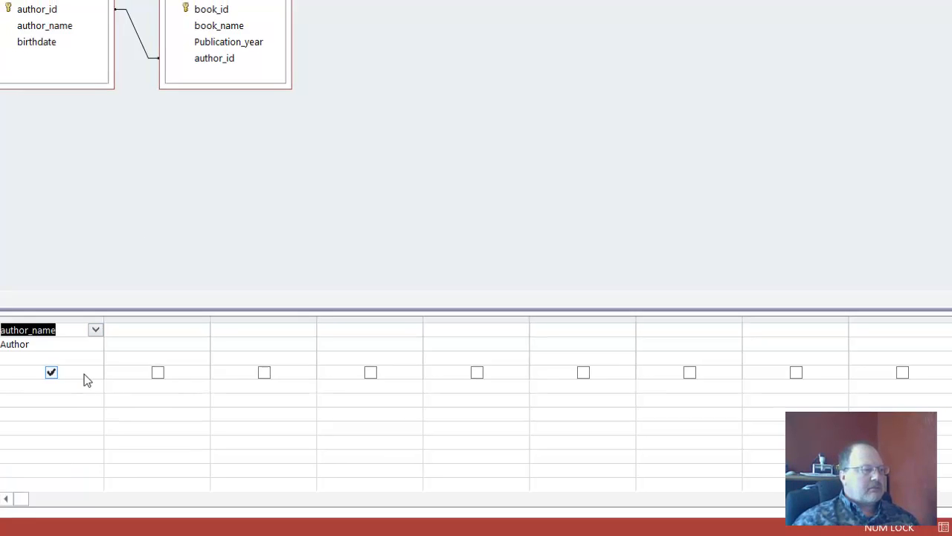
pyautogui.click(57, 389)
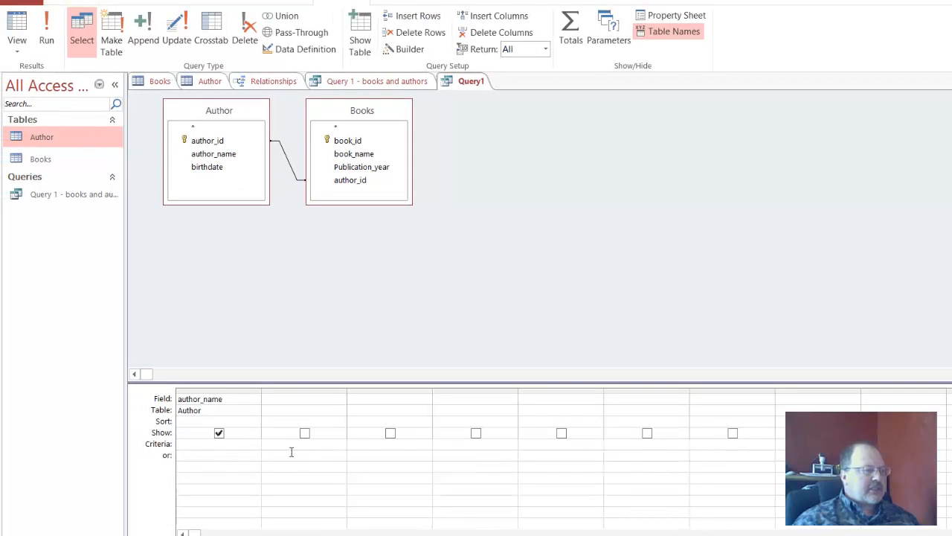
pyautogui.write('"')
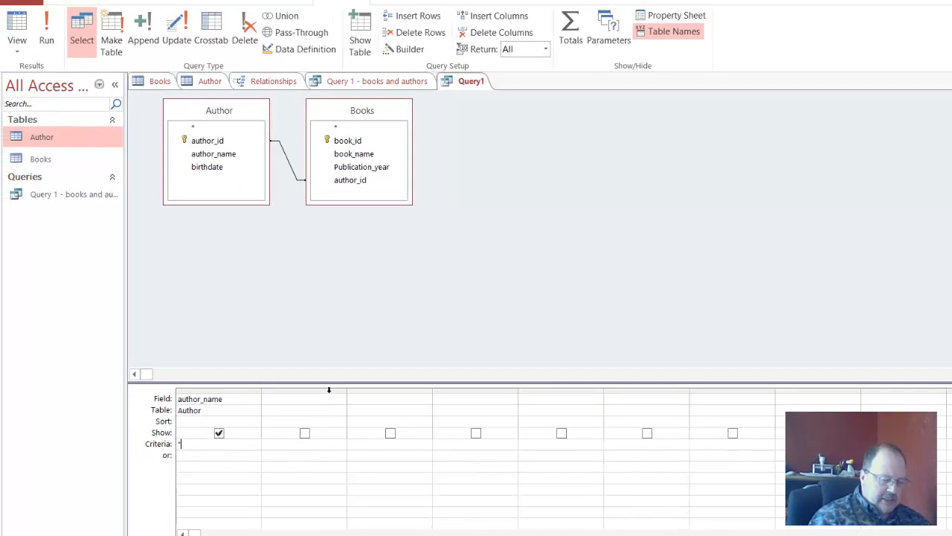
pyautogui.write('Bo')
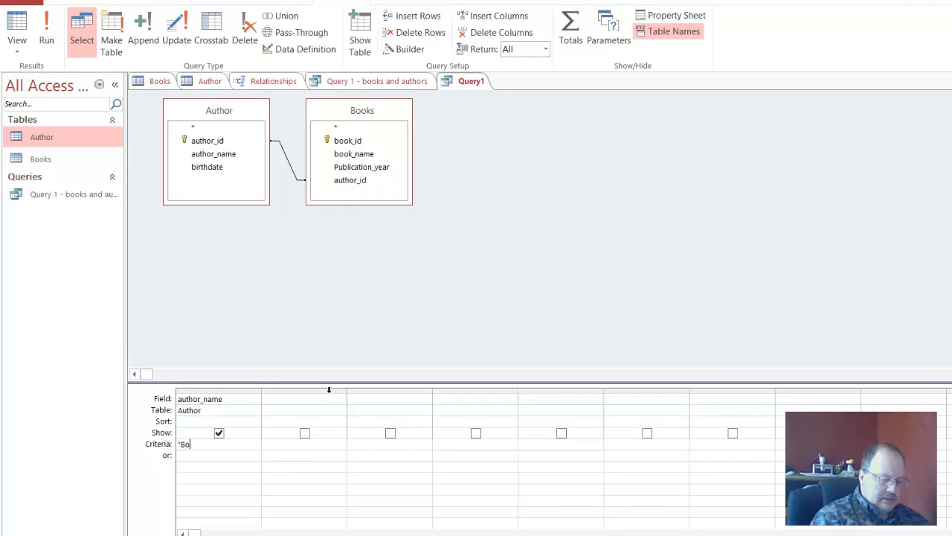
pyautogui.write('rr')
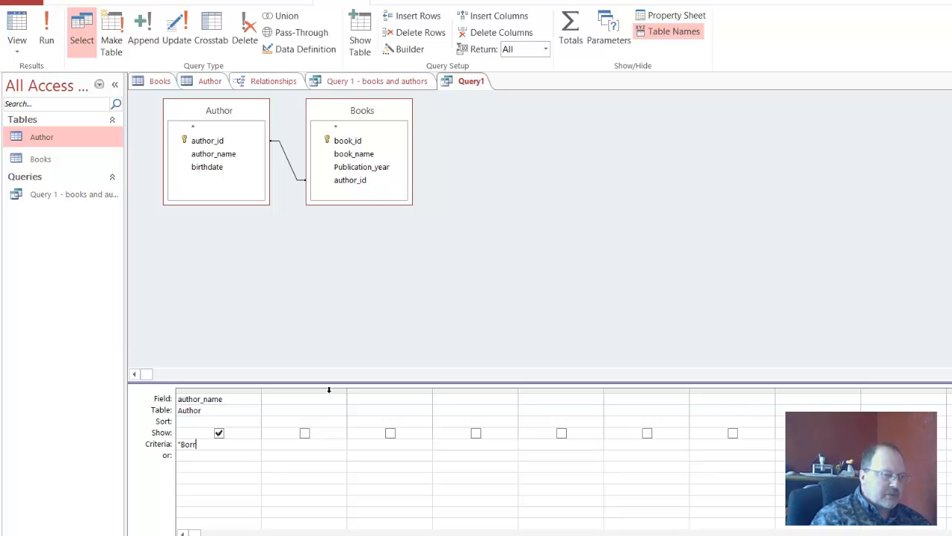
pyautogui.write('oughs')
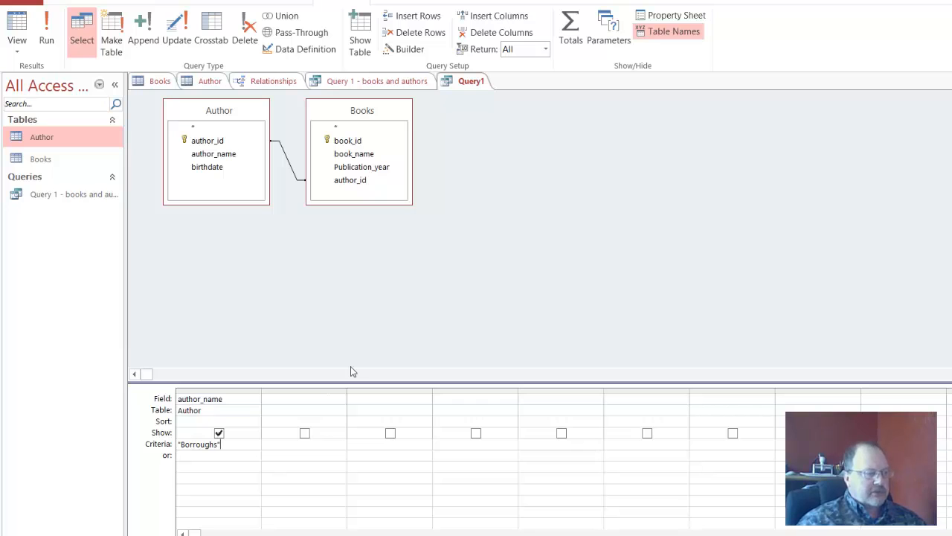
pyautogui.write('"')
# Step: Add the book_name field from Books as the query's second column
pyautogui.click(329, 399)
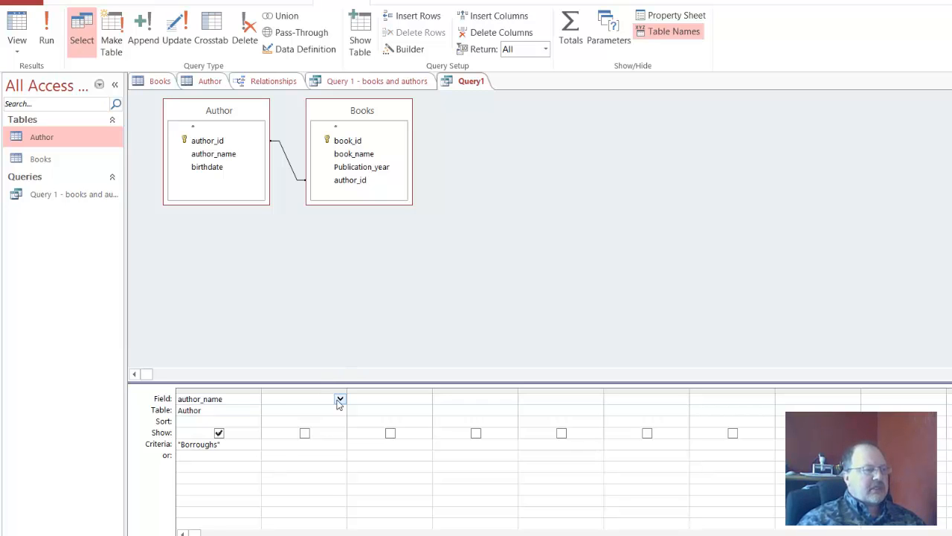
pyautogui.click(339, 400)
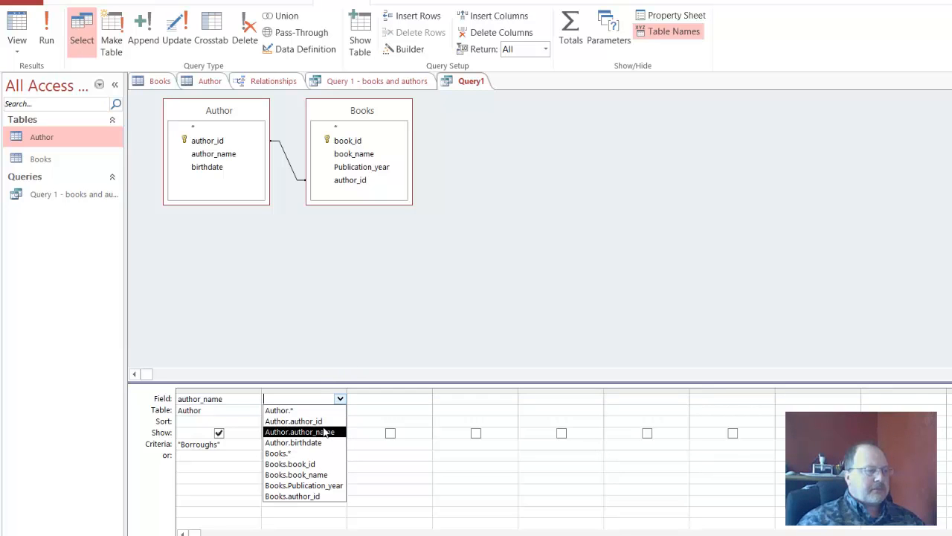
pyautogui.click(311, 476)
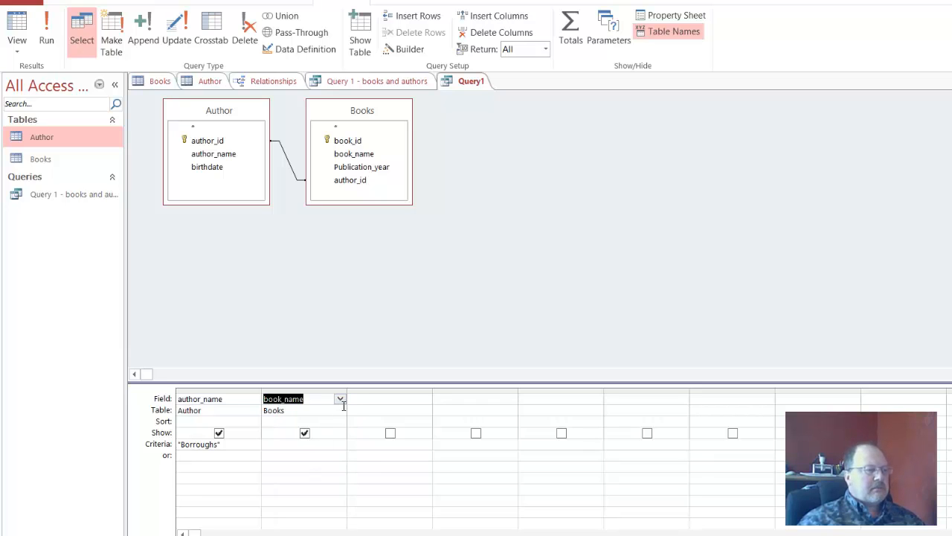
# Step: Add the Publication_year field from Books as the query's third column and run the query
pyautogui.click(425, 399)
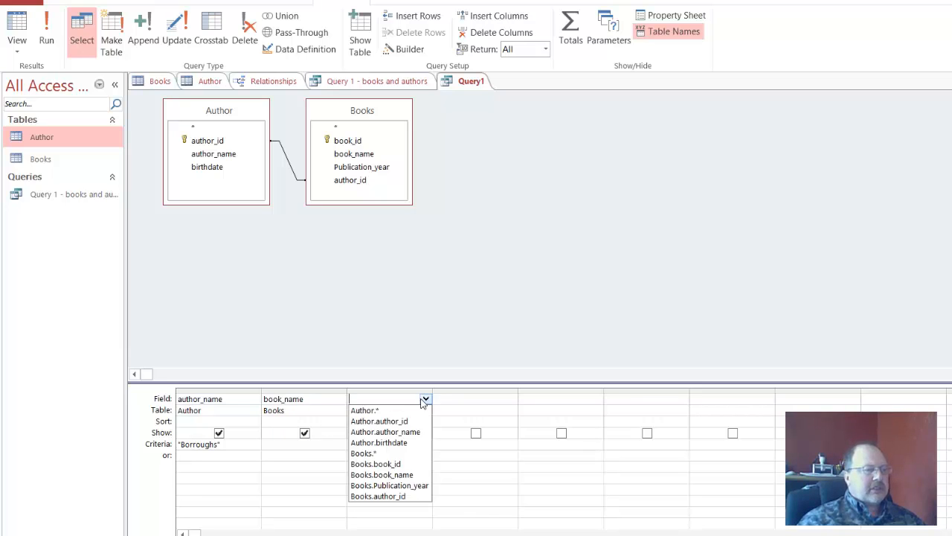
pyautogui.click(409, 487)
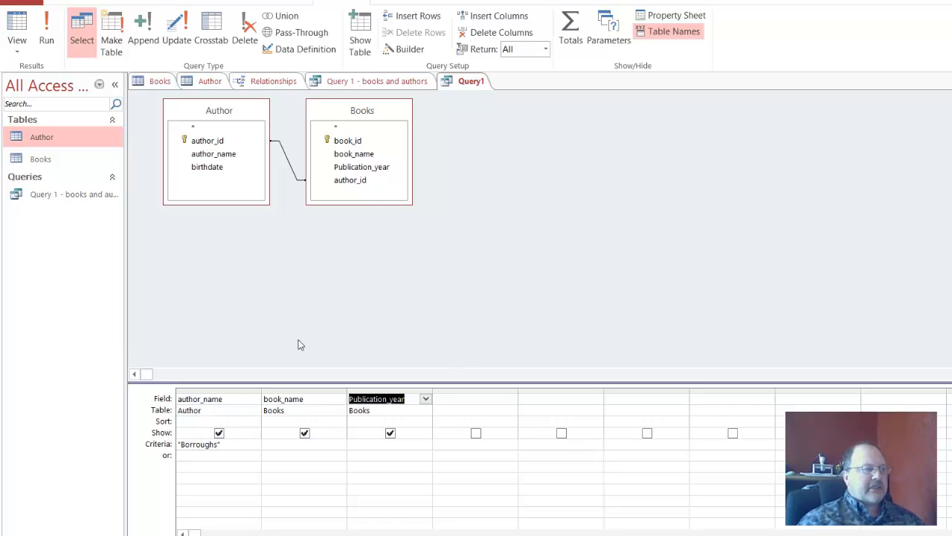
pyautogui.click(46, 30)
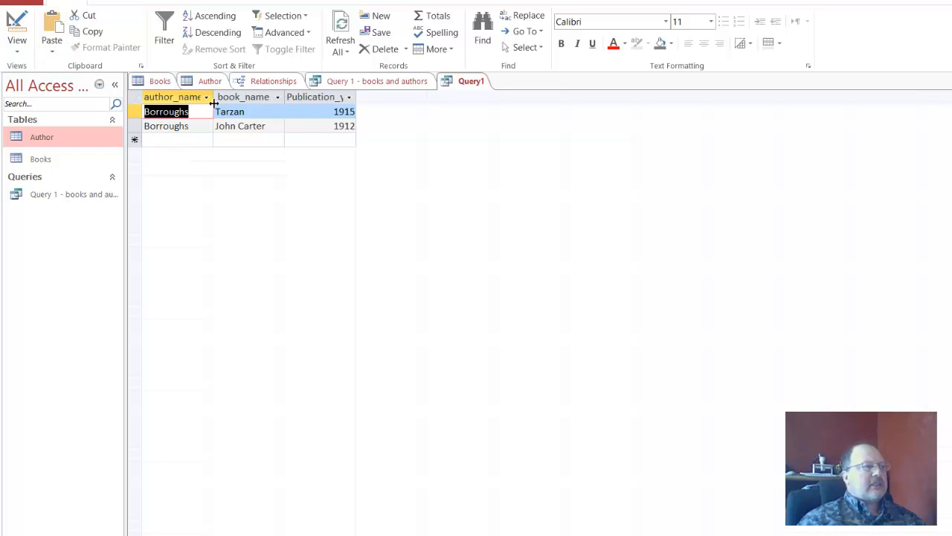
# Step: Save the query as "Query 2 - Borroughs book and pub year"
pyautogui.rightClick(470, 82)
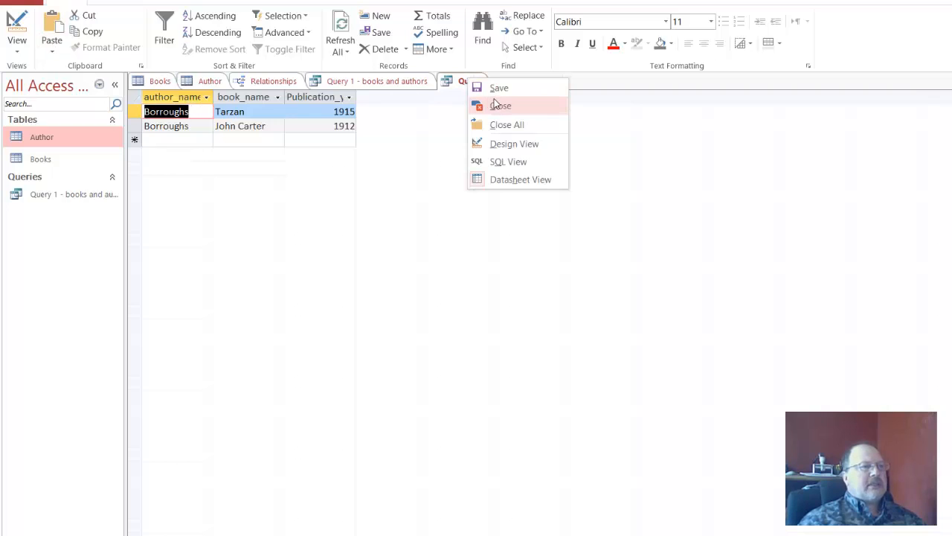
pyautogui.click(496, 90)
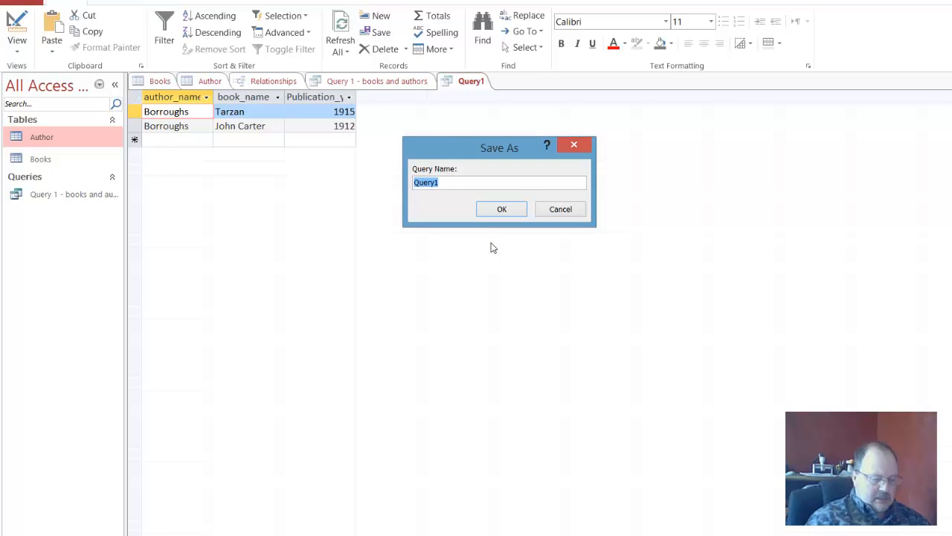
pyautogui.write('Quer')
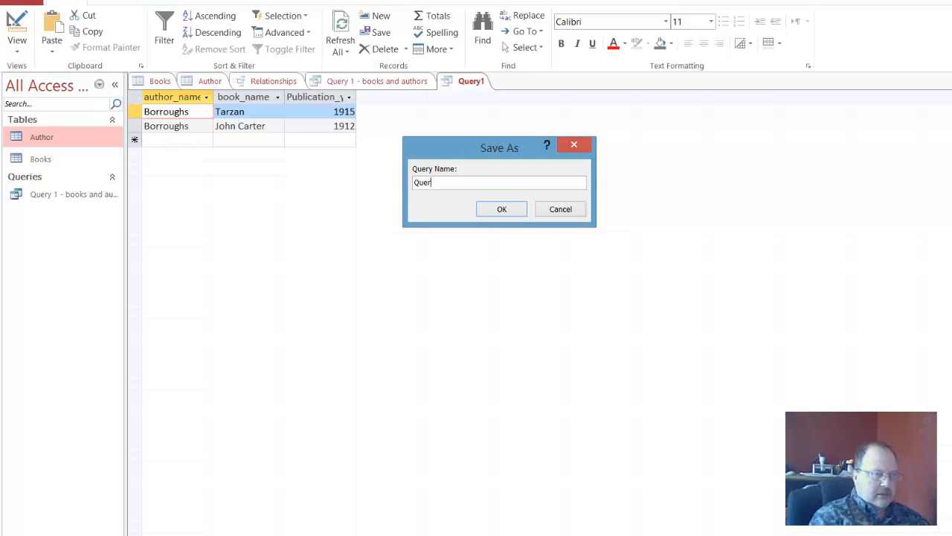
pyautogui.write('y 2 -')
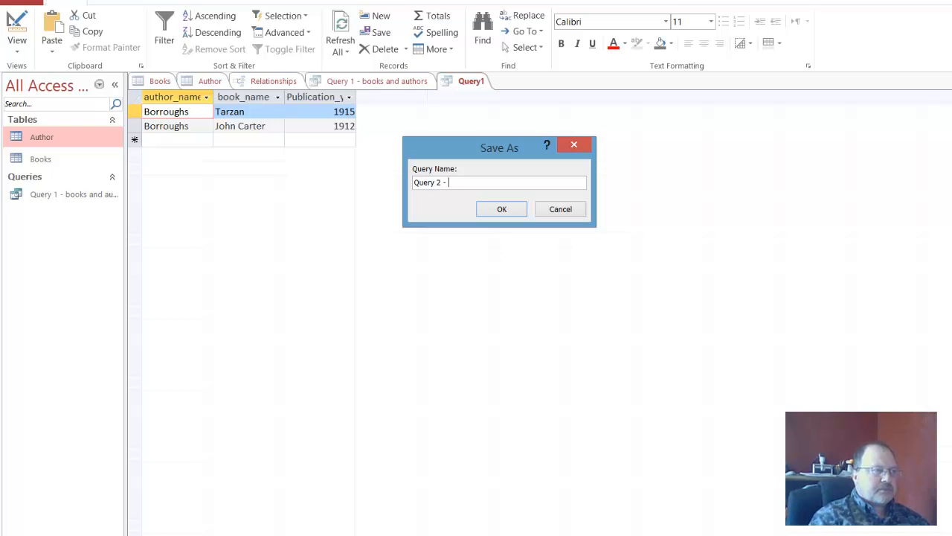
pyautogui.write('g')
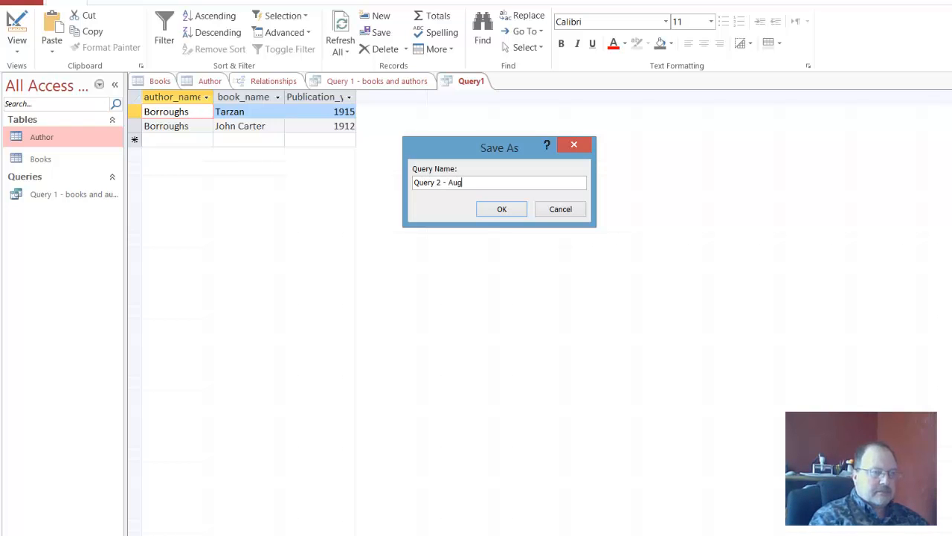
pyautogui.press('BackSpace')
pyautogui.write('th')
pyautogui.press('BackSpace')
pyautogui.press('BackSpace')
pyautogui.press('BackSpace')
pyautogui.press('BackSpace')
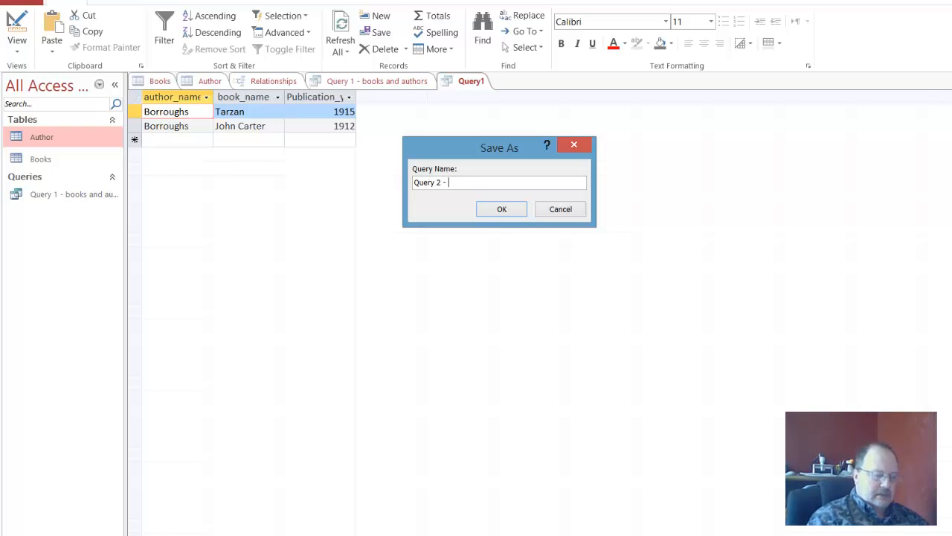
pyautogui.write('Borrough')
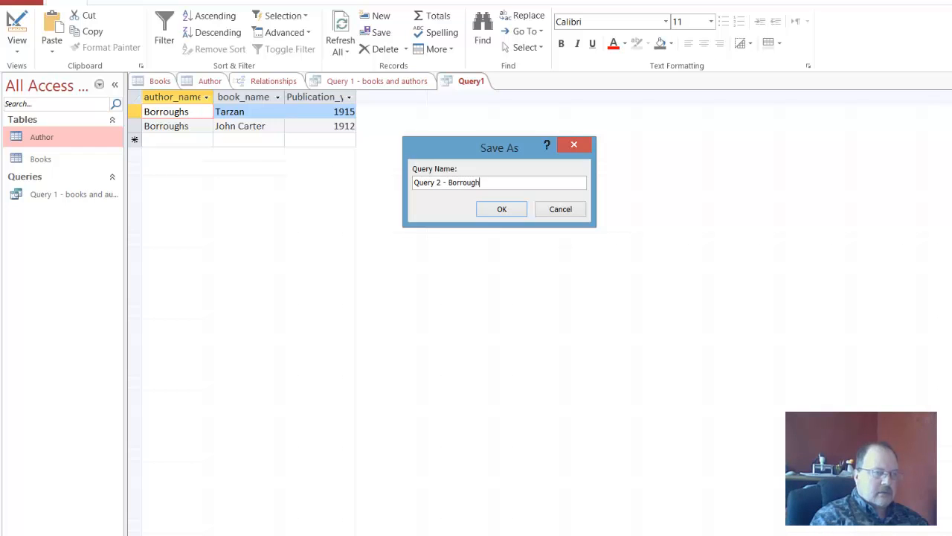
pyautogui.write('s and pub ye')
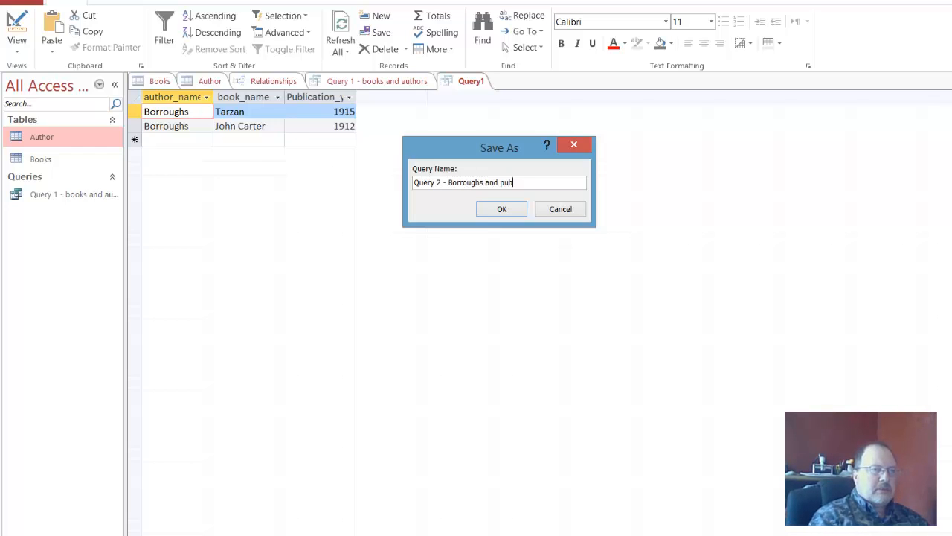
pyautogui.press('BackSpace')
pyautogui.press('BackSpace')
pyautogui.press('BackSpace')
pyautogui.press('BackSpace')
pyautogui.press('BackSpace')
pyautogui.press('BackSpace')
pyautogui.press('BackSpace')
pyautogui.press('BackSpace')
pyautogui.press('BackSpace')
pyautogui.press('BackSpace')
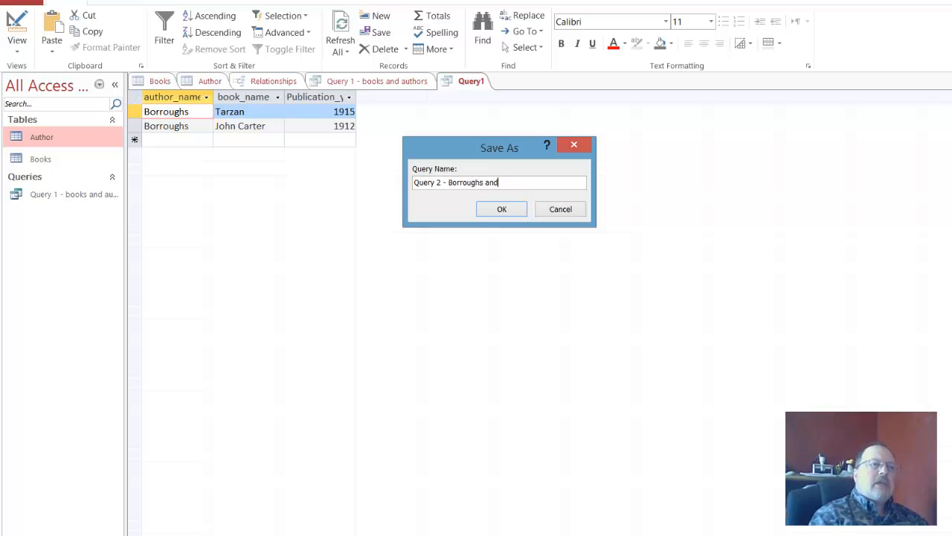
pyautogui.press('BackSpace')
pyautogui.write('boo')
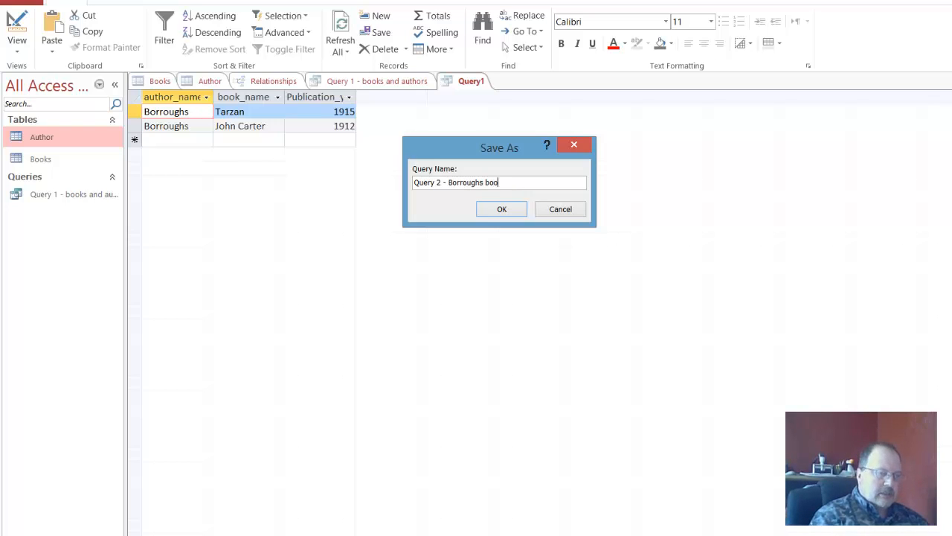
pyautogui.write('k and b')
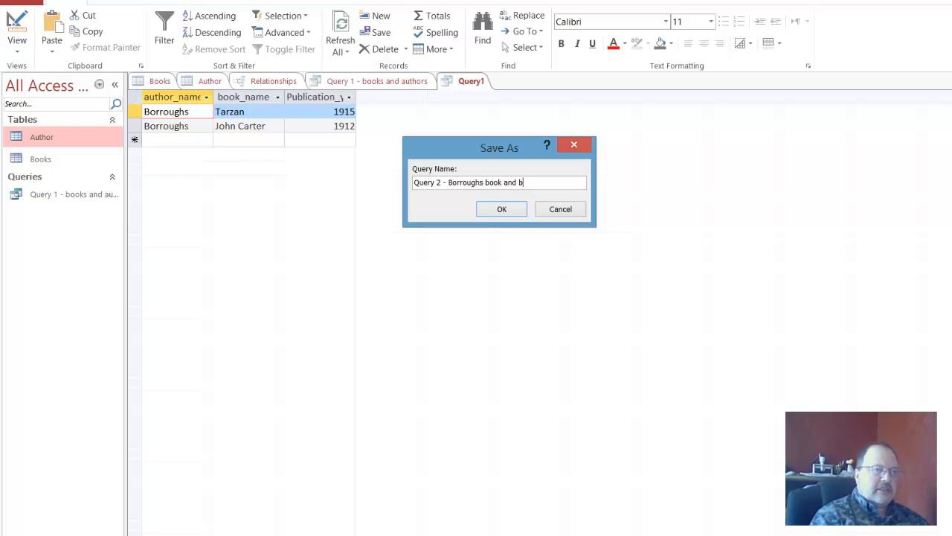
pyautogui.press('BackSpace')
pyautogui.write('pub year')
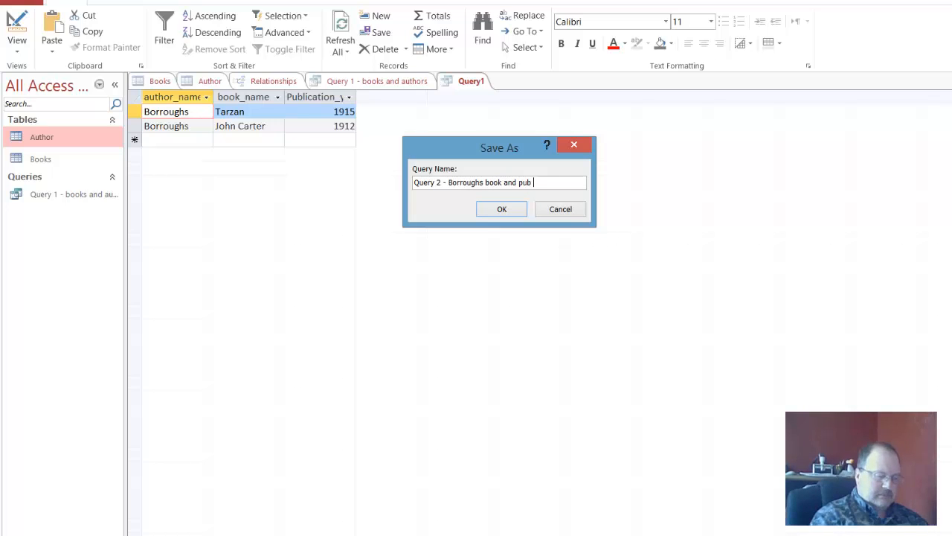
pyautogui.click(488, 211)
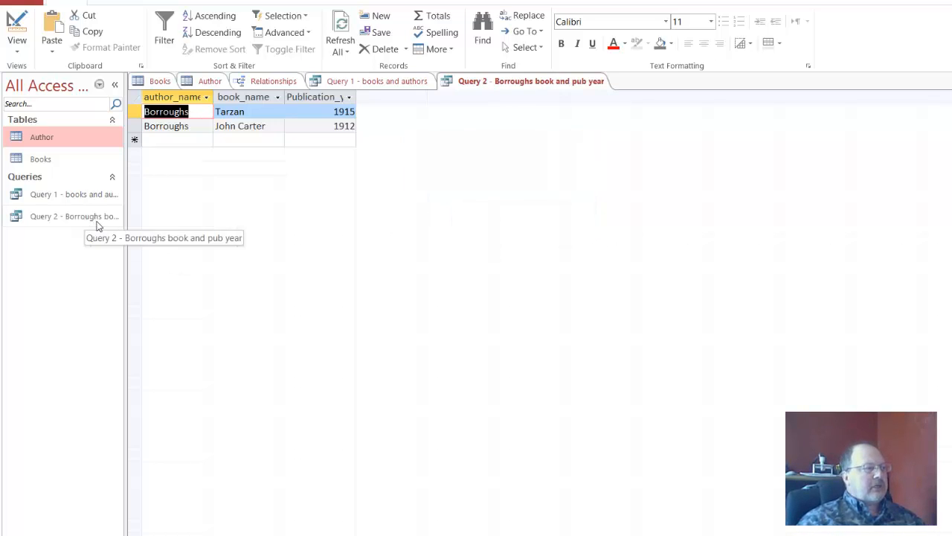